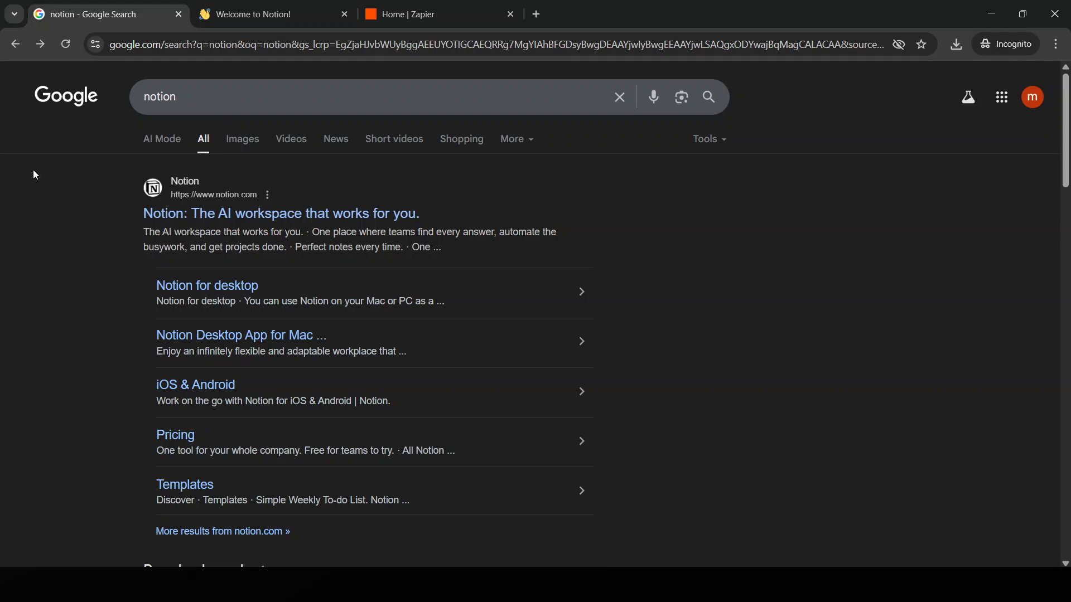
Step: Switch to Notion, open the Kanban board page and add a new task card to its In progress group
{"action": "left_click", "coordinate": [267, 14]}
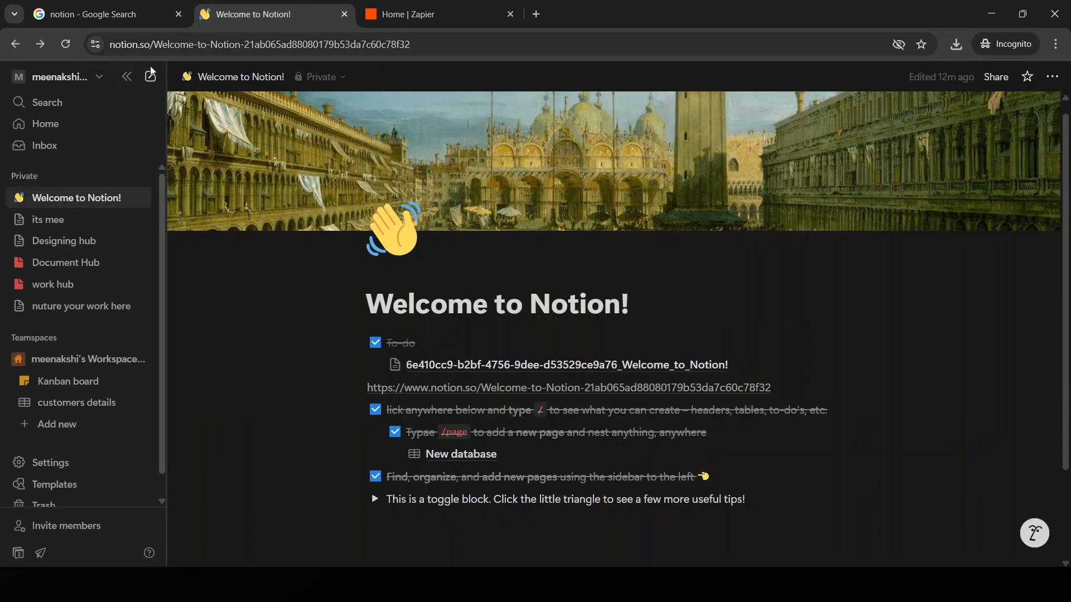
{"action": "left_click", "coordinate": [87, 383]}
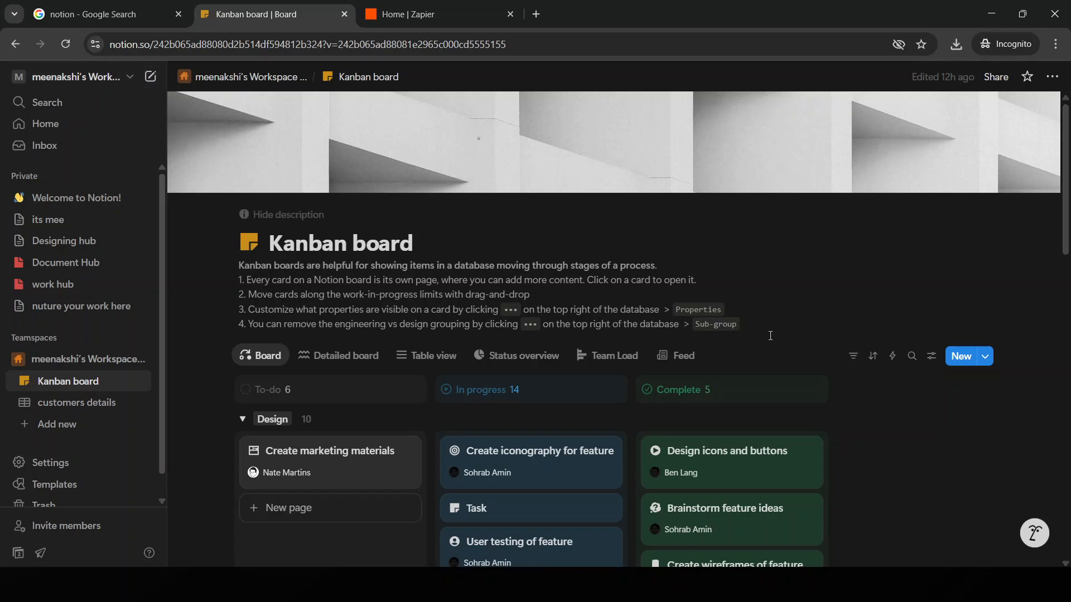
{"action": "left_click", "coordinate": [597, 389]}
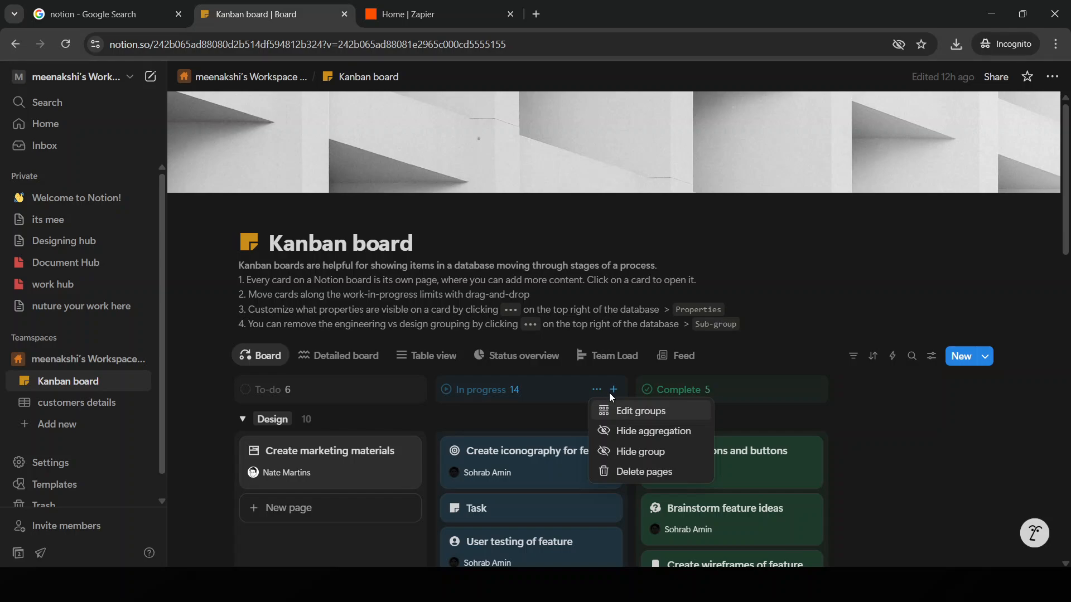
{"action": "left_click", "coordinate": [609, 393]}
{"action": "left_click", "coordinate": [611, 390]}
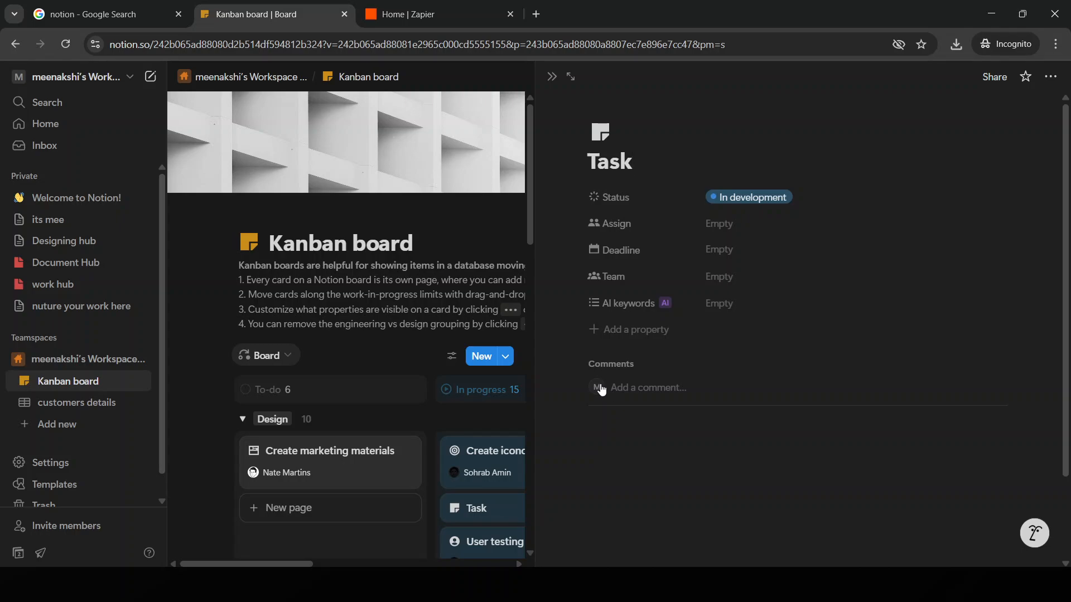
{"action": "left_click", "coordinate": [549, 79]}
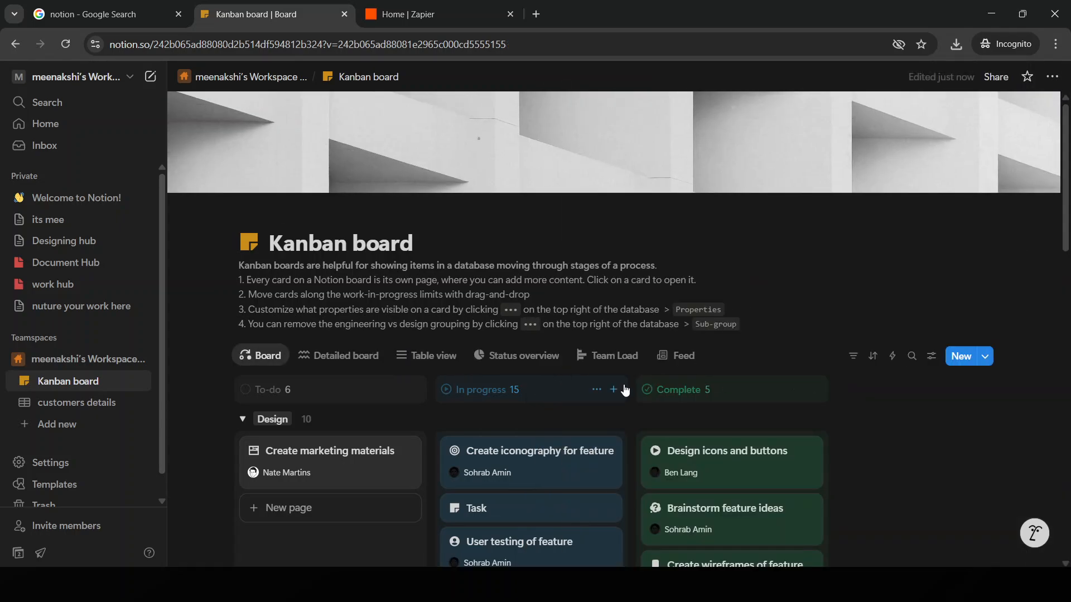
Step: Create another new page on the Kanban board and title it "work"
{"action": "scroll", "coordinate": [630, 401], "scroll_direction": "down", "scroll_amount": 8}
{"action": "scroll", "coordinate": [692, 386], "scroll_direction": "up", "scroll_amount": 5}
{"action": "scroll", "coordinate": [695, 385], "scroll_direction": "up", "scroll_amount": 3}
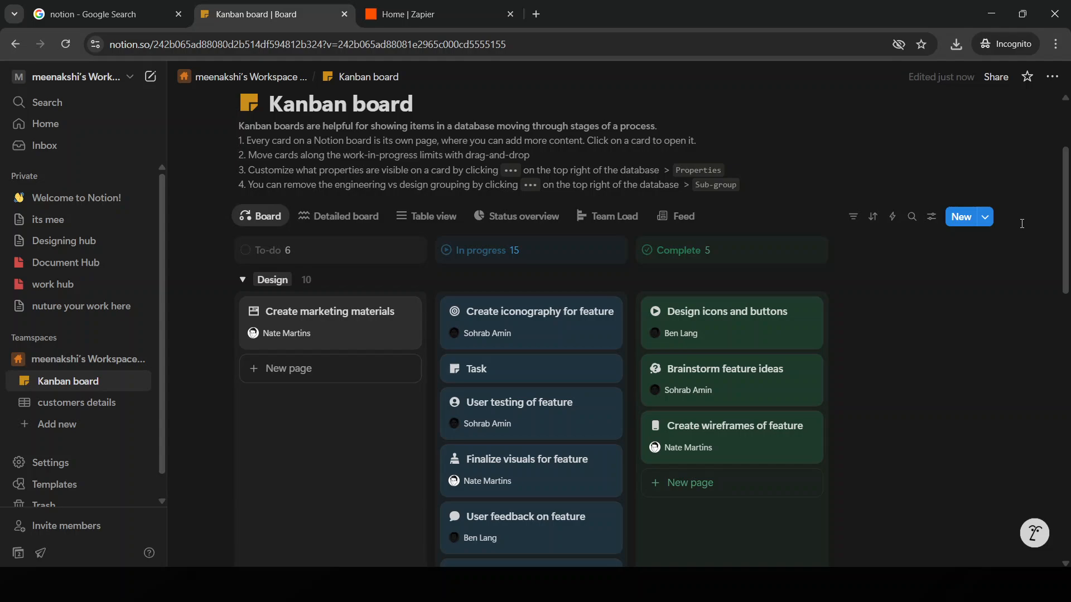
{"action": "left_click", "coordinate": [968, 218]}
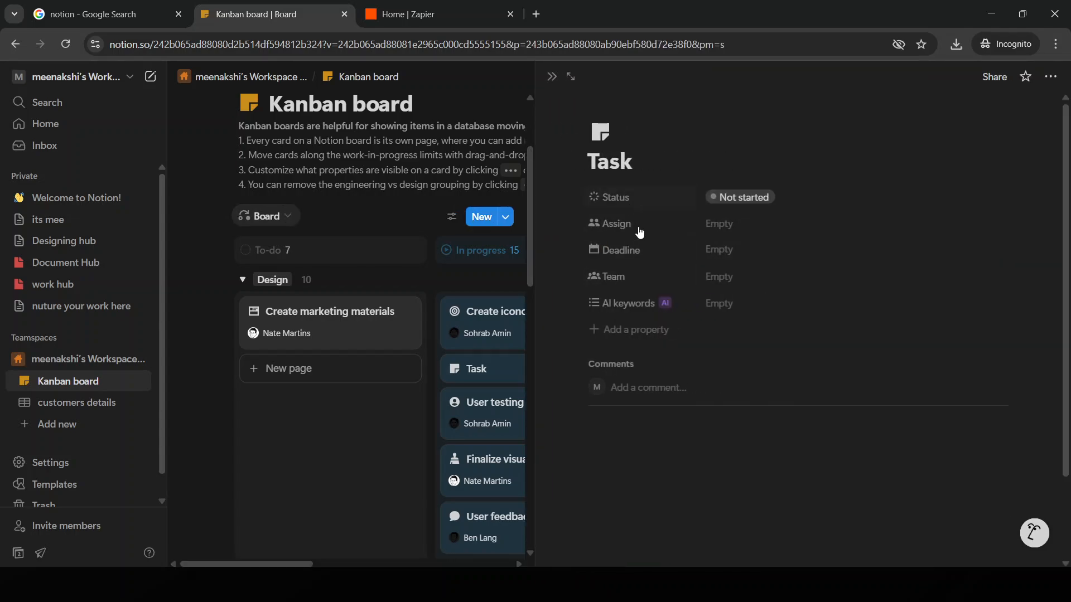
{"action": "left_click_drag", "start_coordinate": [632, 163], "coordinate": [592, 169]}
{"action": "left_click", "coordinate": [628, 169]}
{"action": "type", "text": "we"}
{"action": "key", "text": "BackSpace"}
{"action": "key", "text": "BackSpace"}
{"action": "key", "text": "BackSpace"}
{"action": "key", "text": "BackSpace"}
{"action": "key", "text": "BackSpace"}
{"action": "key", "text": "BackSpace"}
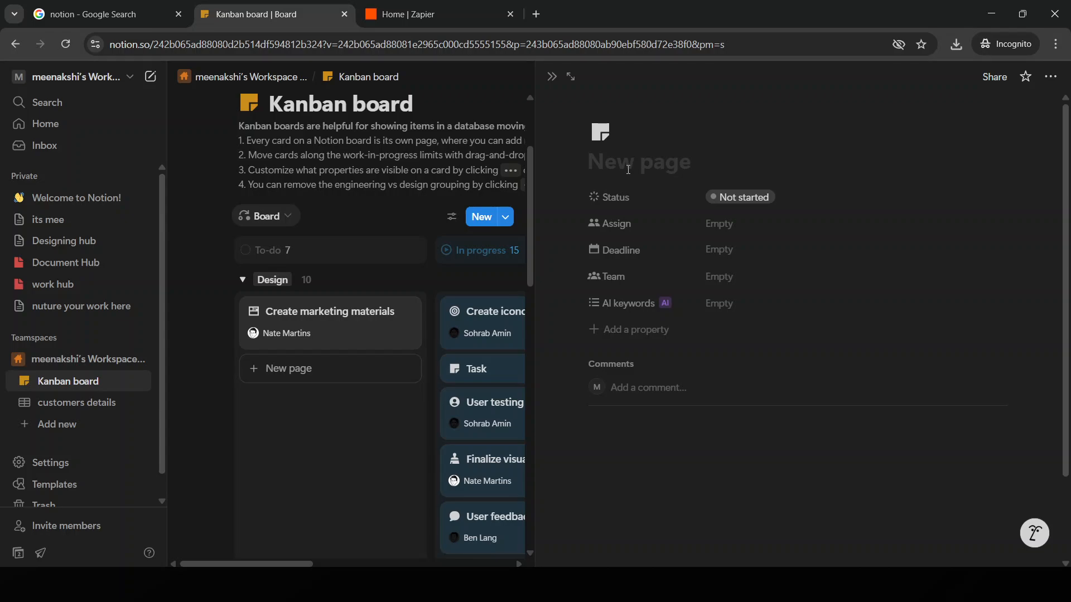
{"action": "type", "text": "work"}
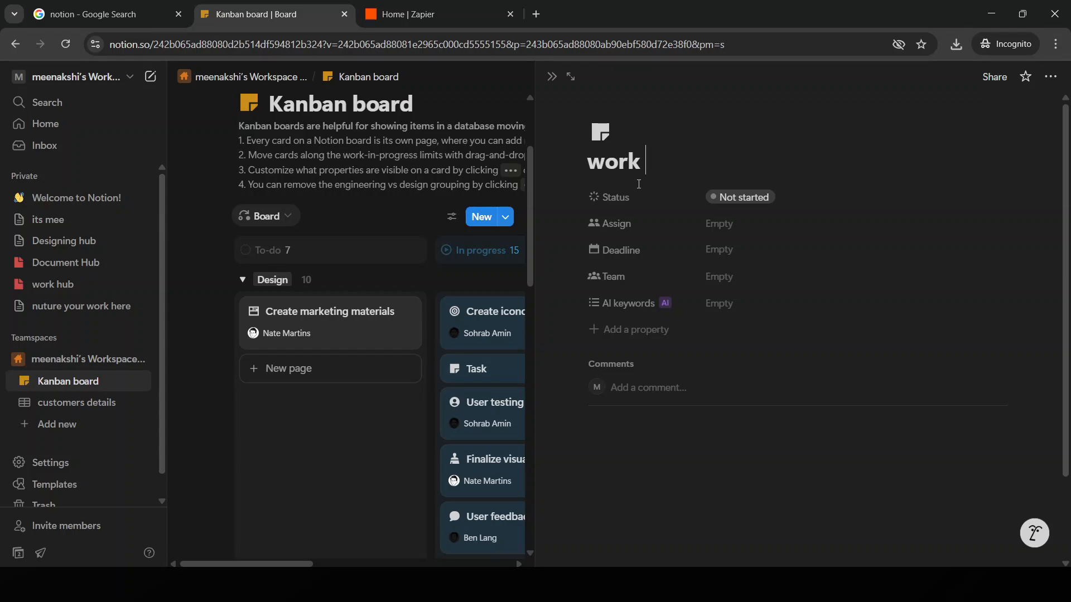
{"action": "left_click", "coordinate": [658, 198]}
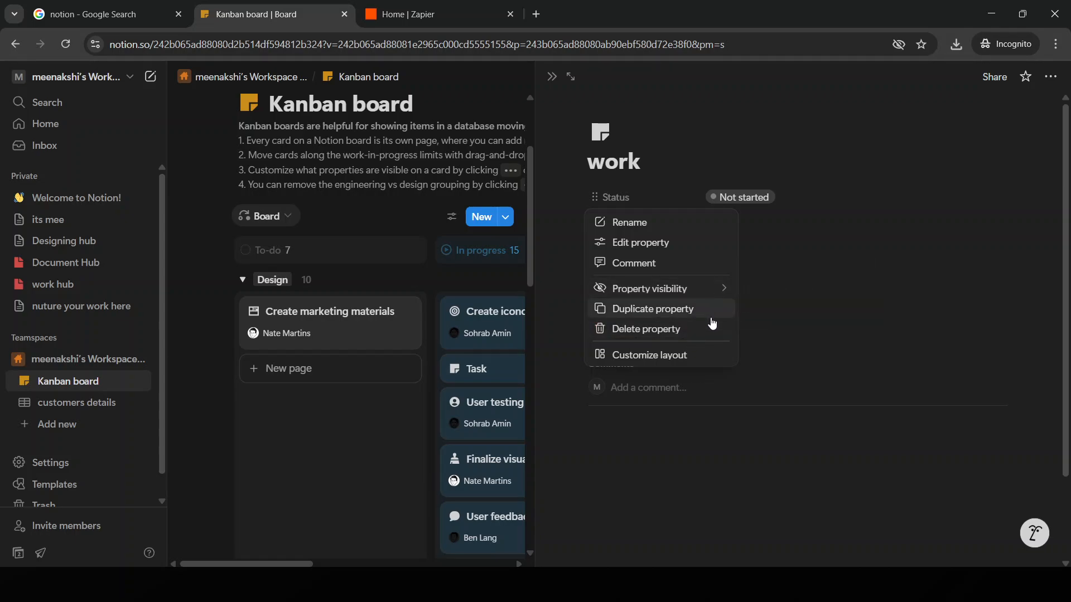
{"action": "left_click", "coordinate": [686, 449]}
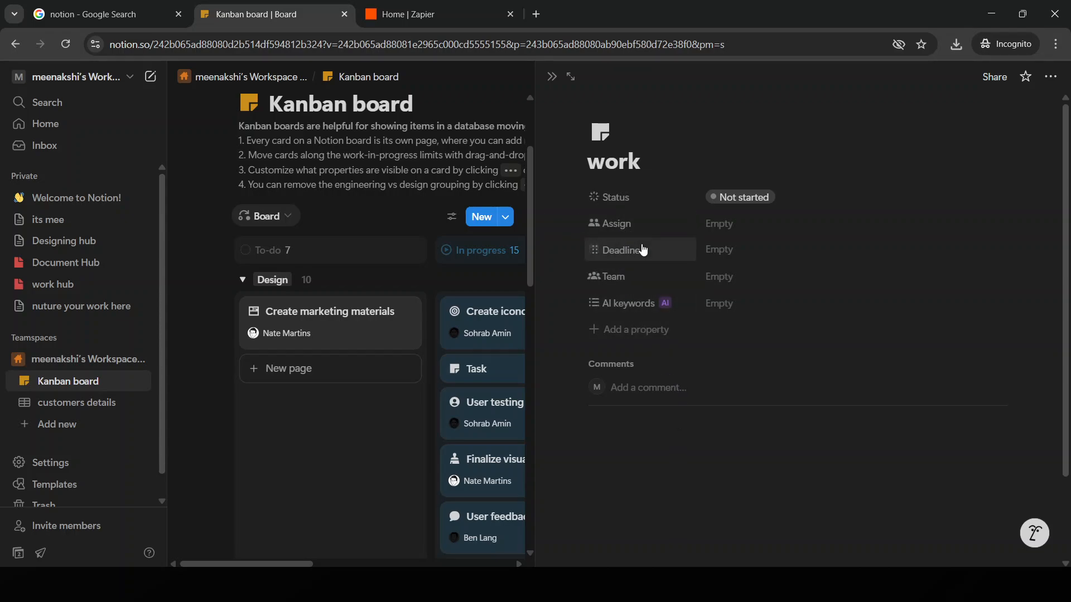
{"action": "left_click", "coordinate": [636, 198]}
{"action": "left_click", "coordinate": [765, 439]}
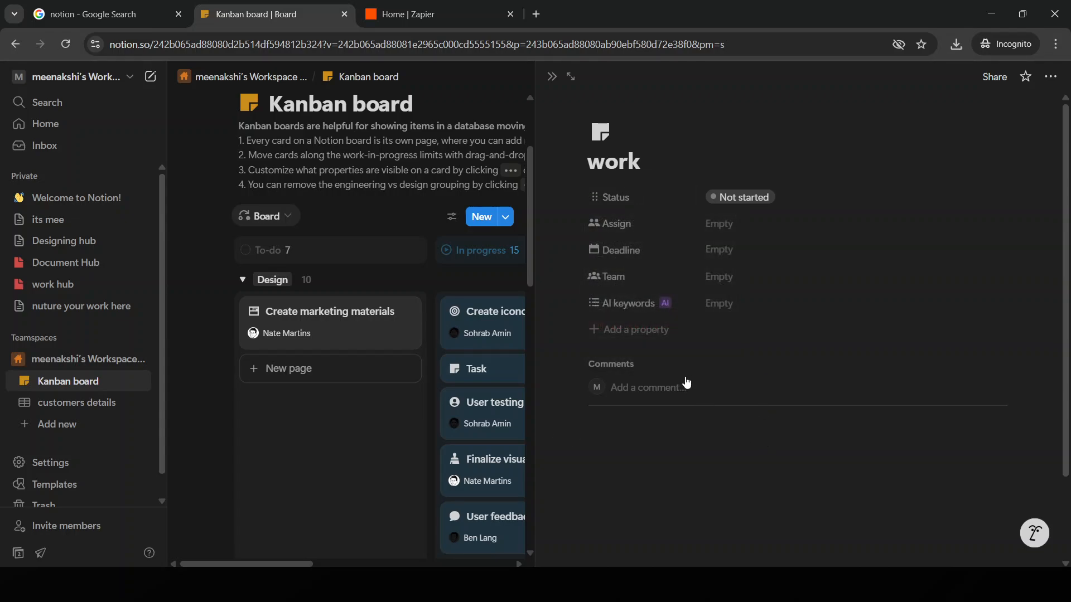
Step: Add a Number property to the work page, keeping its default settings
{"action": "left_click", "coordinate": [648, 333]}
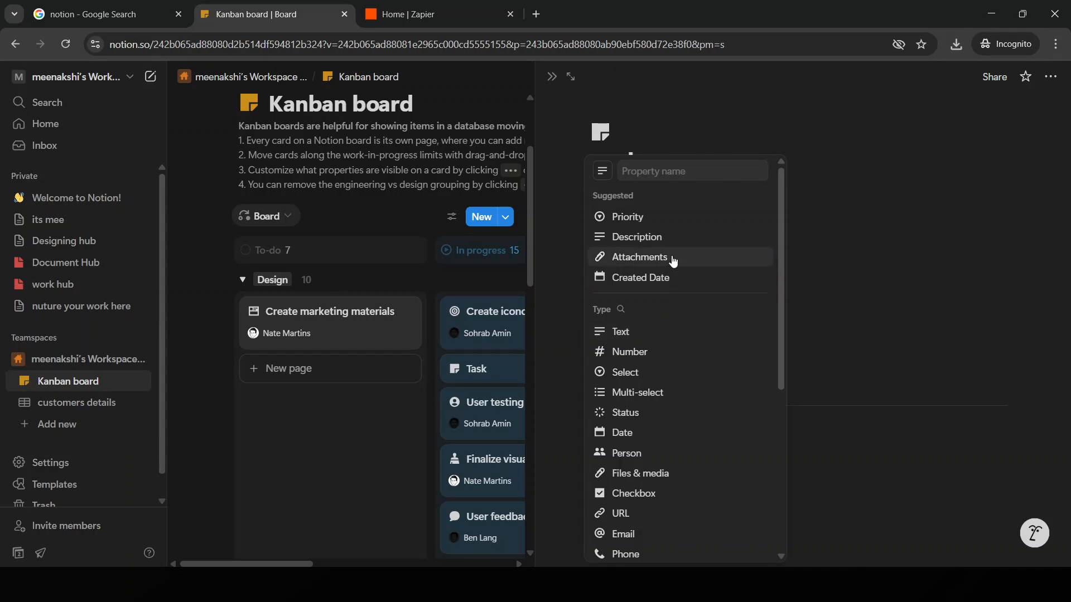
{"action": "left_click", "coordinate": [653, 361]}
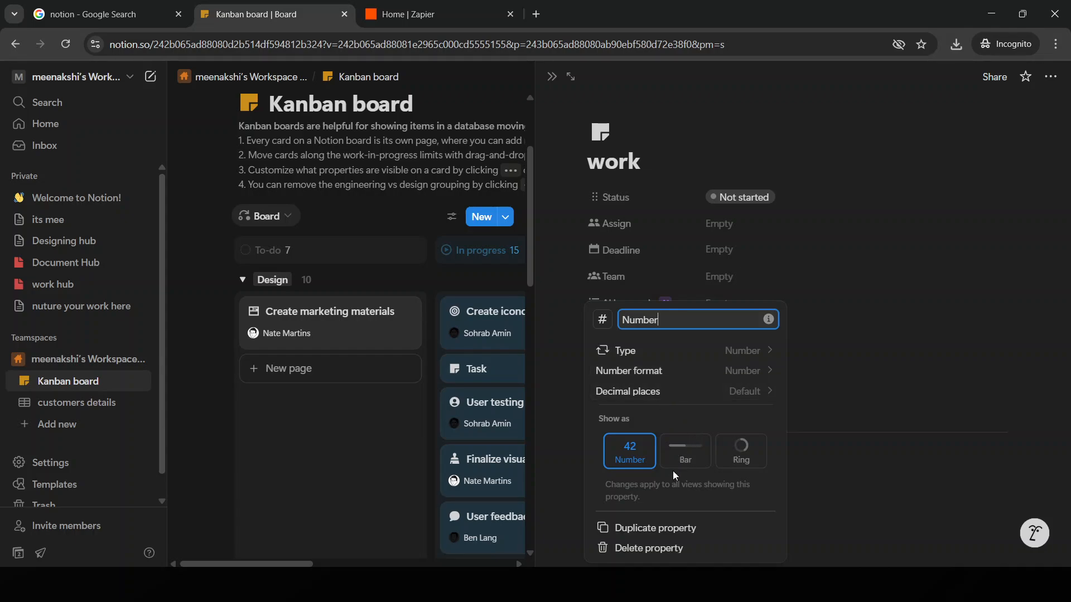
{"action": "left_click", "coordinate": [858, 363]}
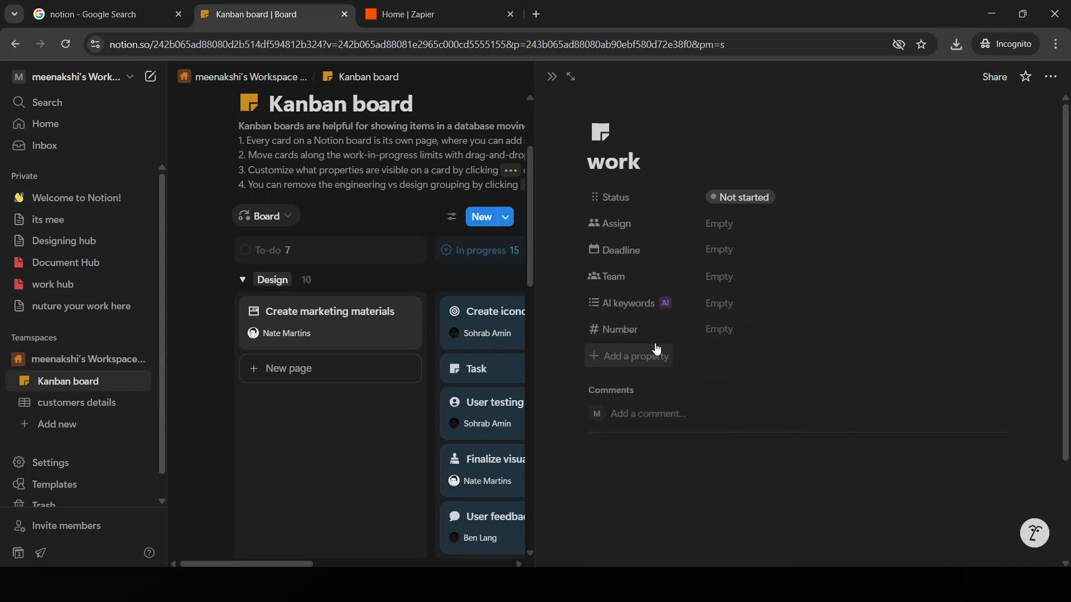
Step: Add another property named "check box" to the work page and change its type to Formula
{"action": "left_click", "coordinate": [630, 357]}
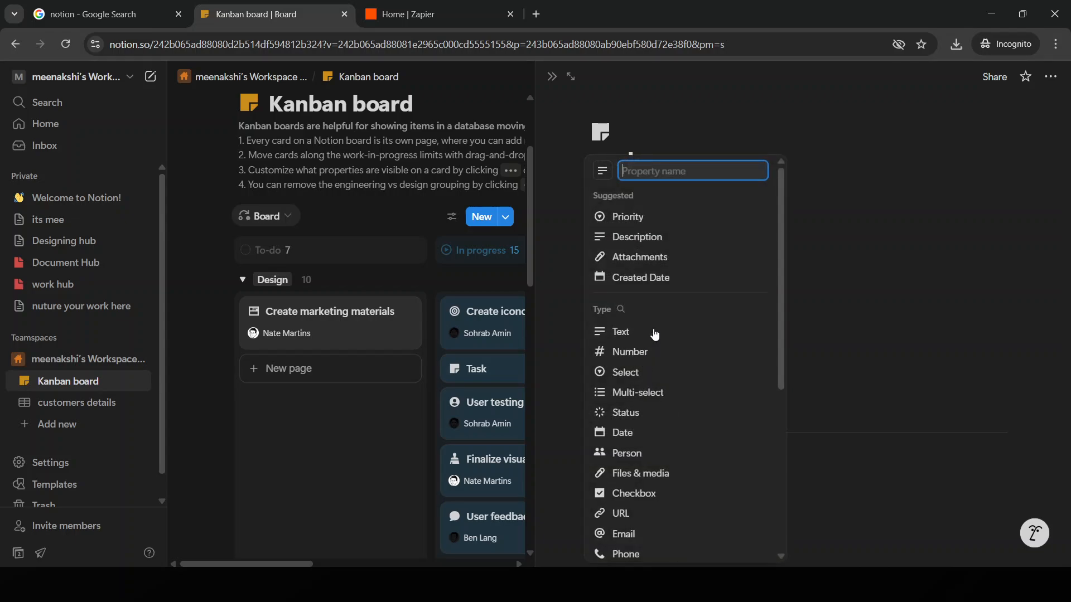
{"action": "type", "text": "chec"}
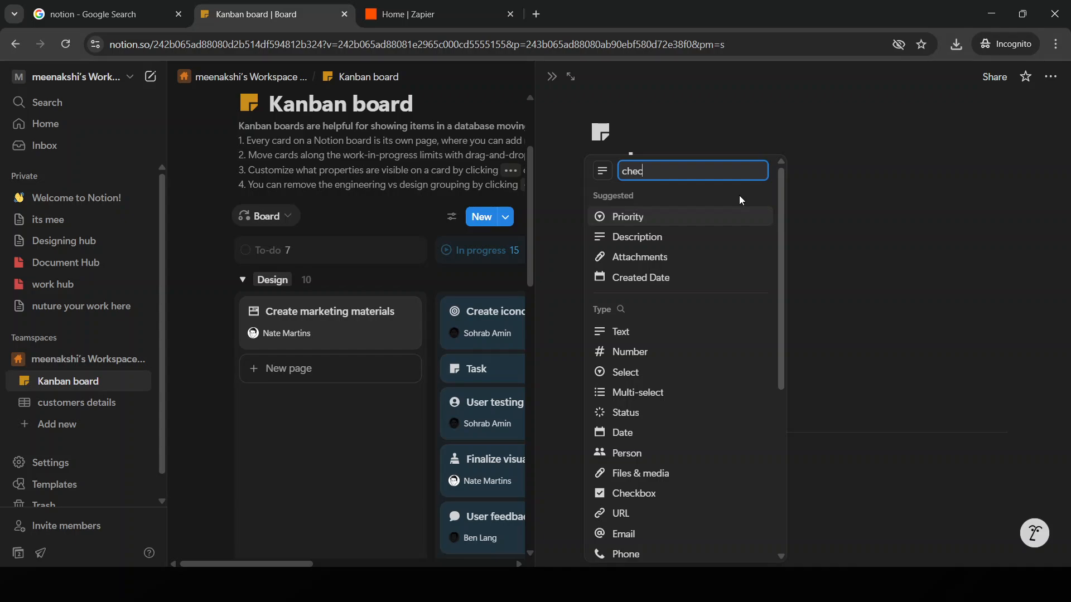
{"action": "type", "text": "k box"}
{"action": "key", "text": "Return"}
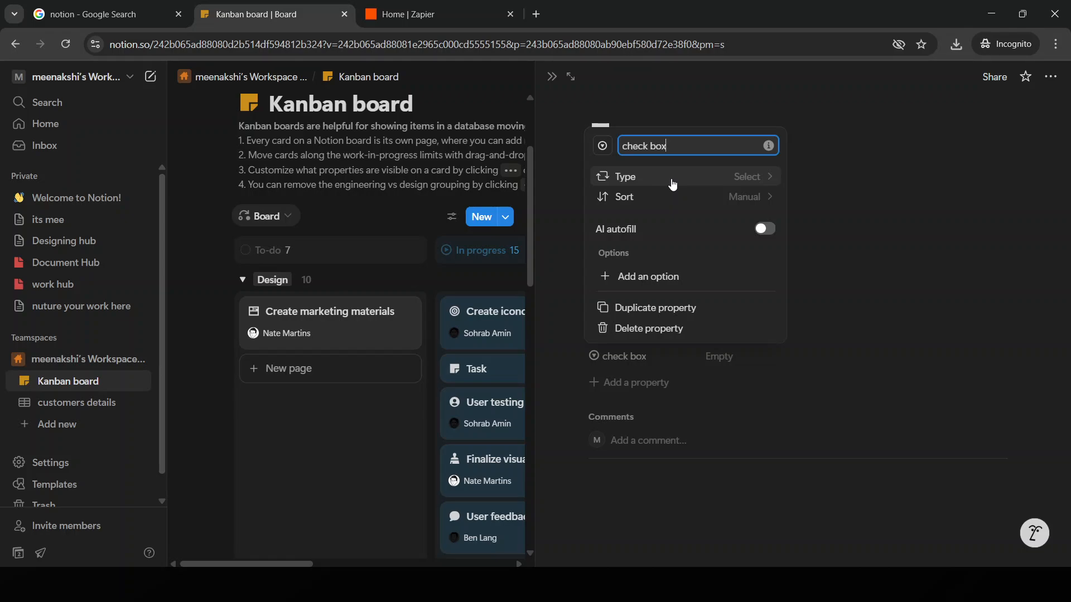
{"action": "left_click", "coordinate": [673, 184]}
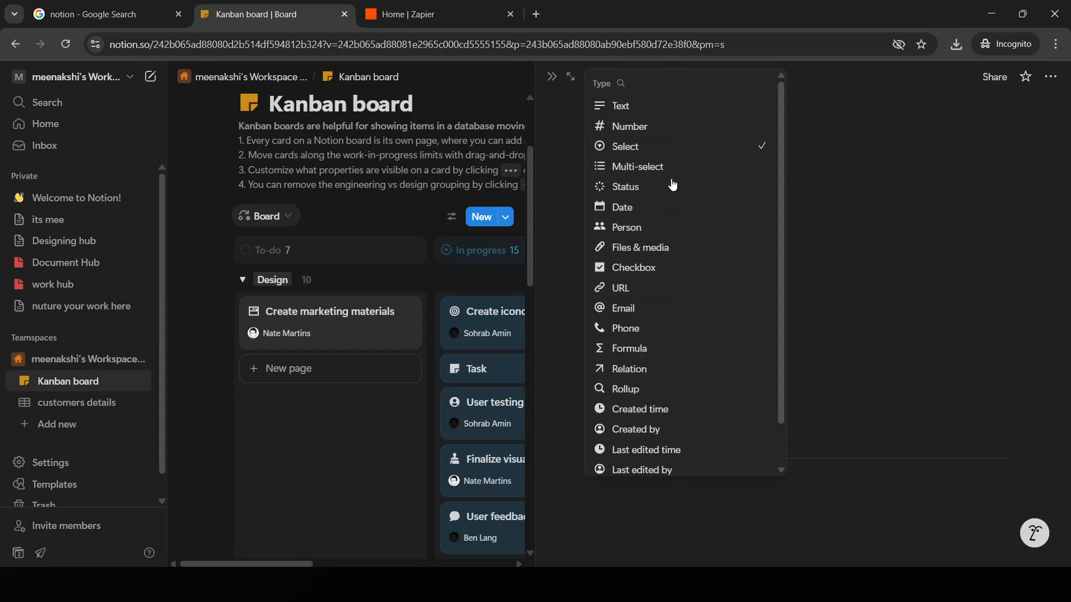
{"action": "left_click", "coordinate": [658, 350]}
{"action": "left_click", "coordinate": [934, 367]}
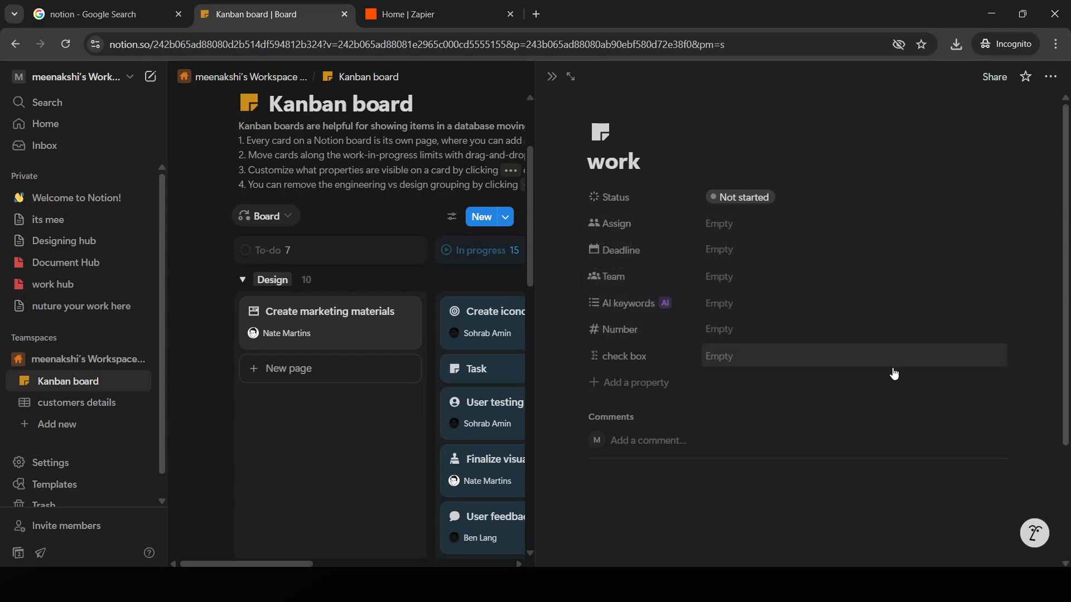
Step: Rename the "check box" formula property to "sum amount"
{"action": "left_click", "coordinate": [653, 365]}
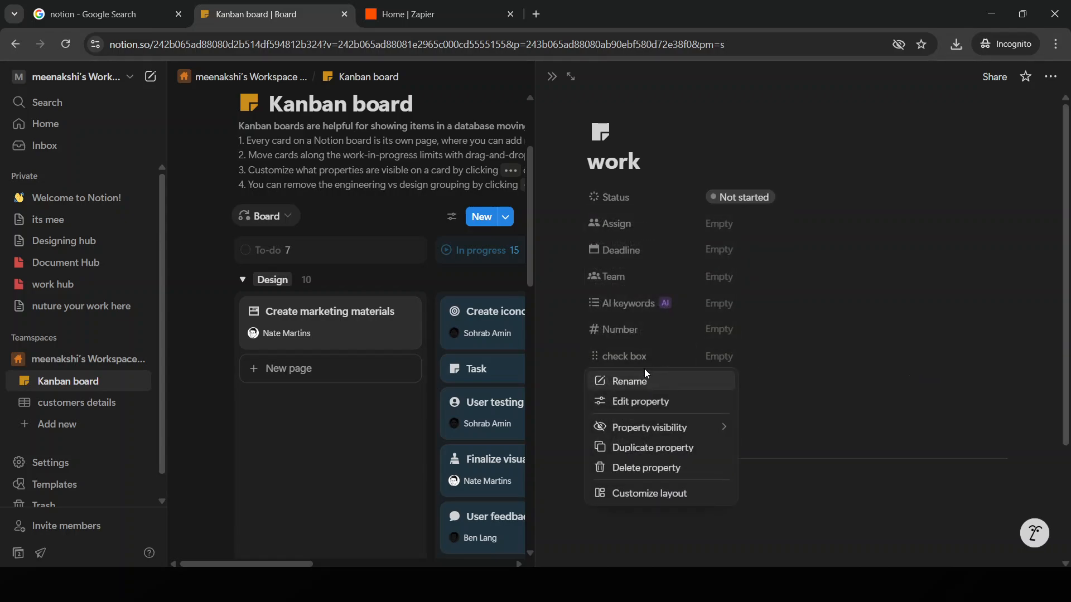
{"action": "left_click", "coordinate": [667, 382]}
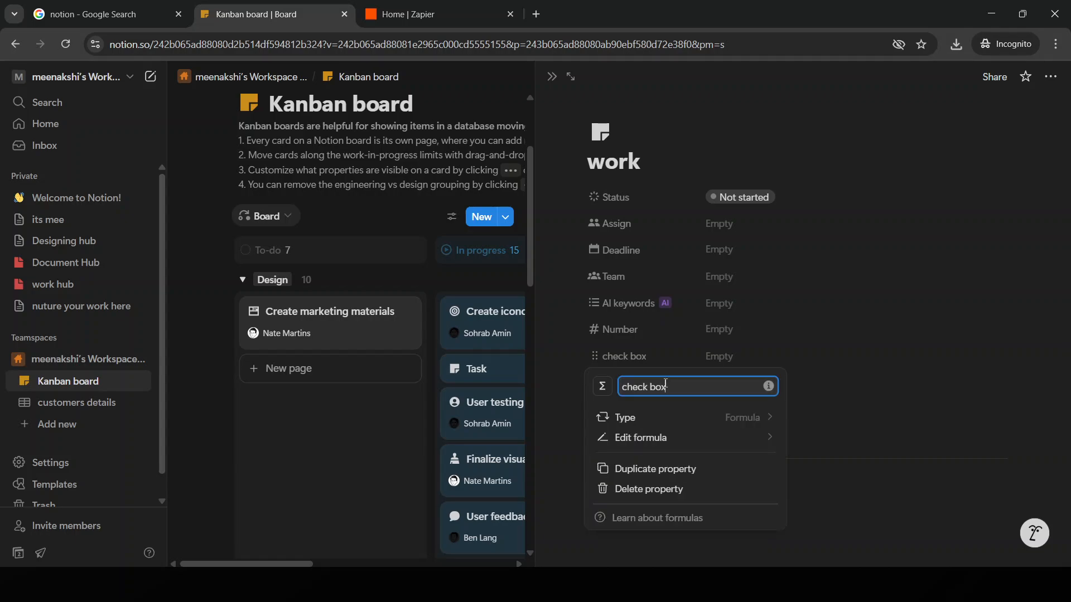
{"action": "left_click_drag", "start_coordinate": [665, 384], "coordinate": [617, 390]}
{"action": "type", "text": "sum amunt"}
{"action": "key", "text": "BackSpace"}
{"action": "key", "text": "BackSpace"}
{"action": "key", "text": "BackSpace"}
{"action": "type", "text": "on"}
{"action": "key", "text": "BackSpace"}
{"action": "type", "text": "unt"}
{"action": "left_click", "coordinate": [885, 353]}
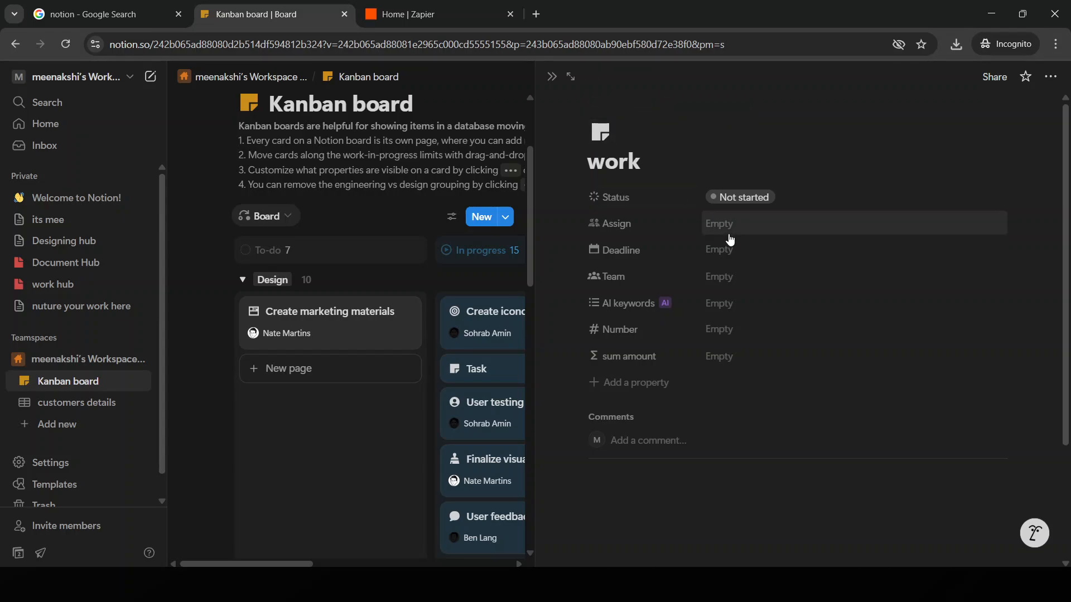
Step: Set the work page's status to In development
{"action": "left_click", "coordinate": [745, 199]}
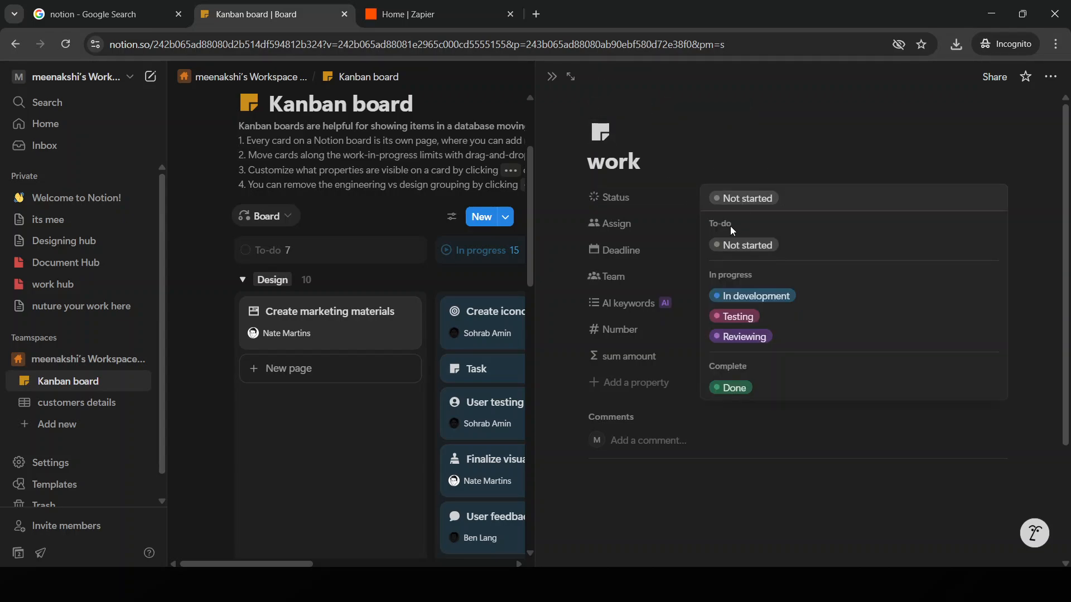
{"action": "left_click", "coordinate": [756, 304]}
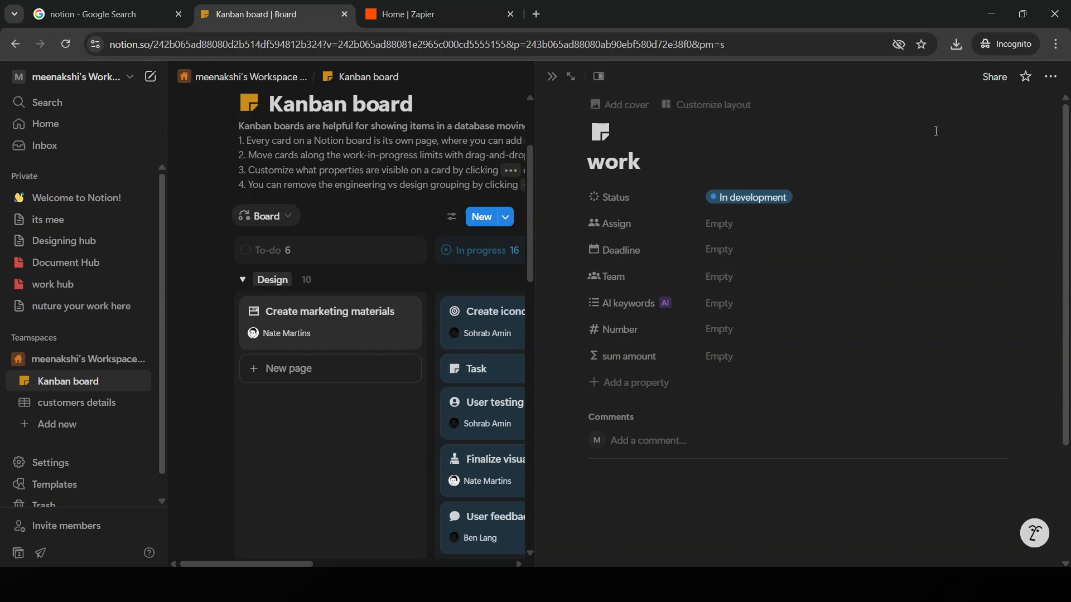
{"action": "left_click", "coordinate": [701, 111]}
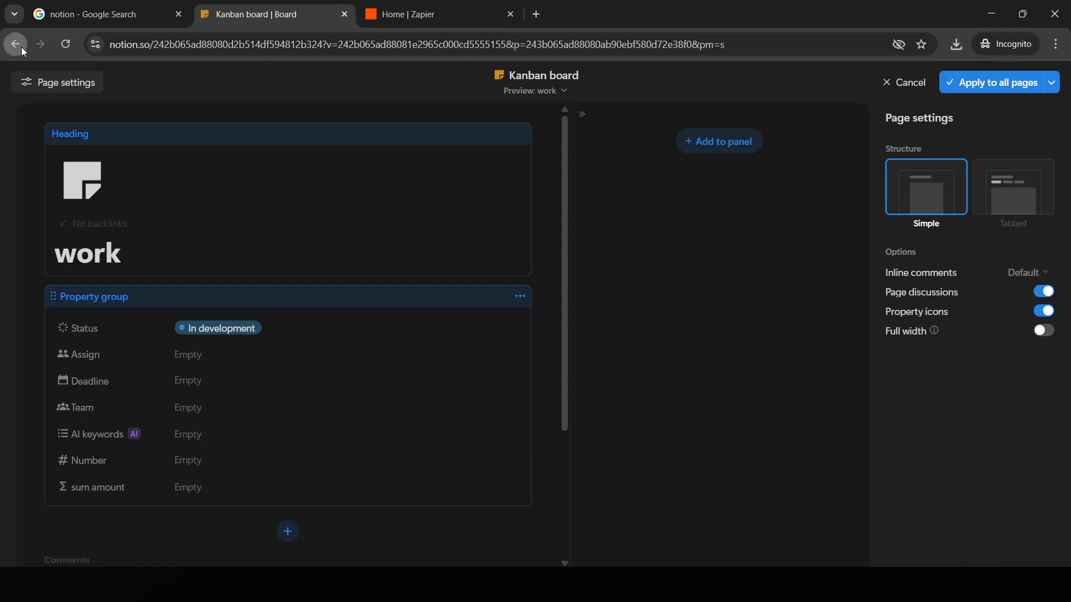
{"action": "left_click", "coordinate": [905, 84]}
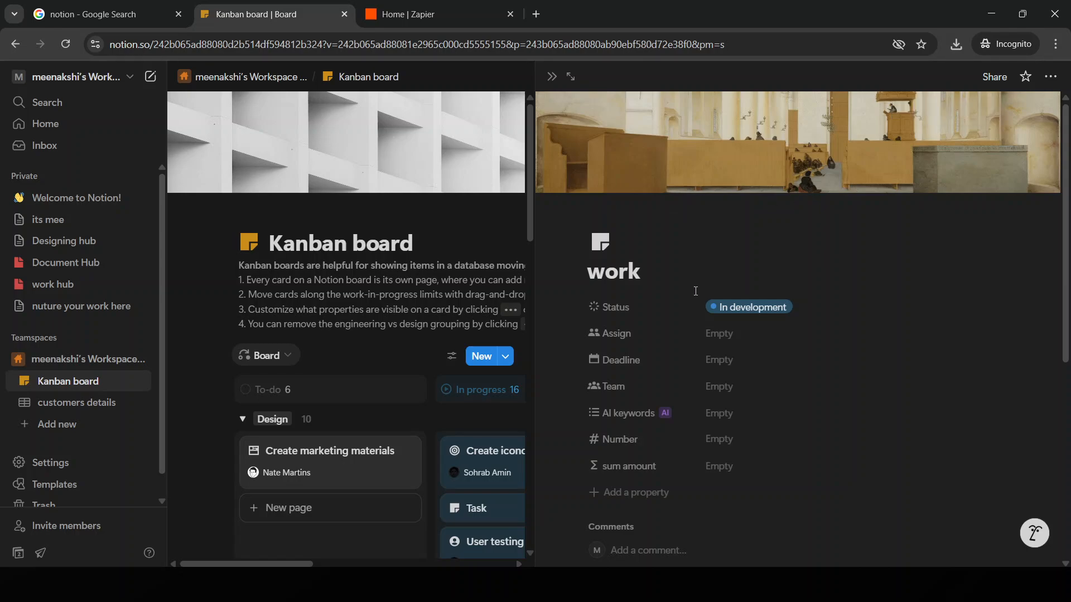
{"action": "scroll", "coordinate": [719, 352], "scroll_direction": "down", "scroll_amount": 5}
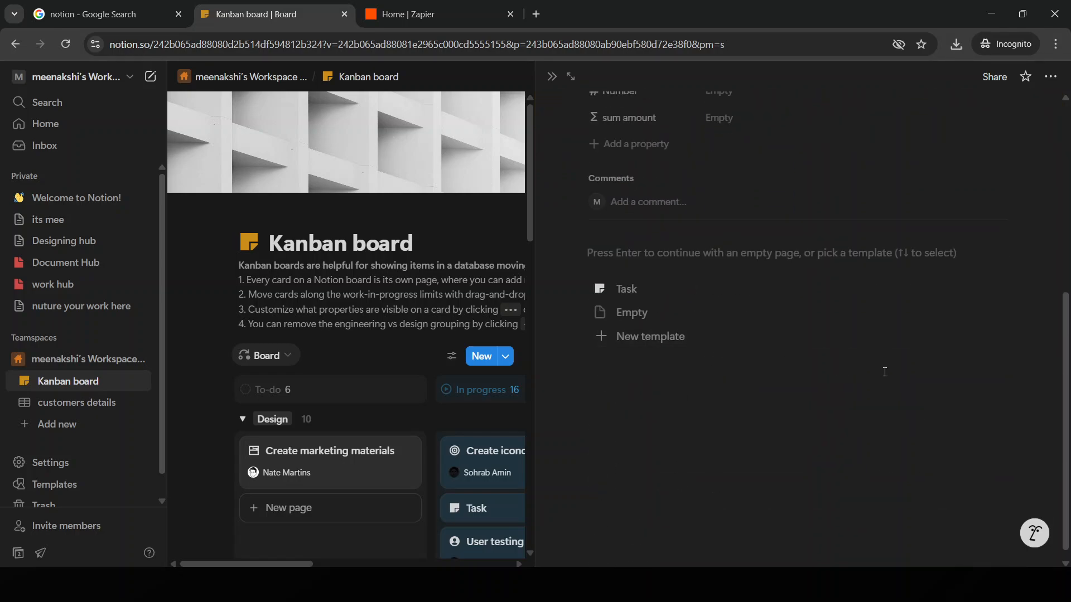